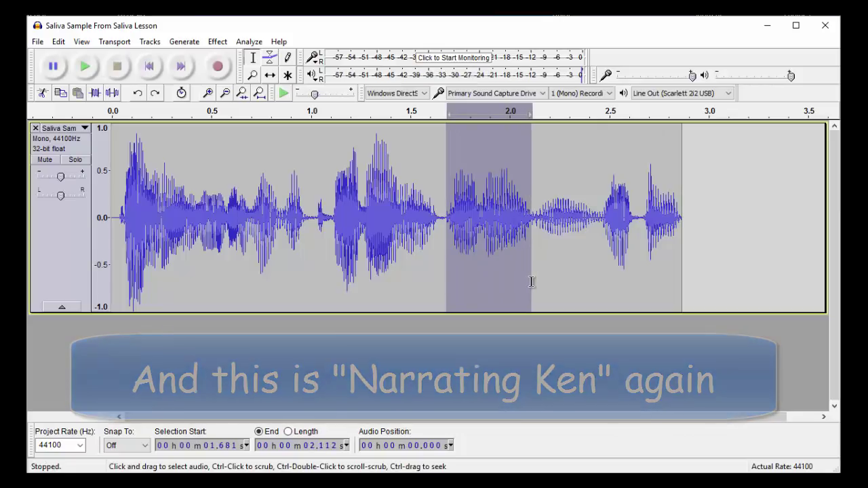
Play the selected audio from about 1.681 s to 2.135 s and stop playback
click(93, 63)
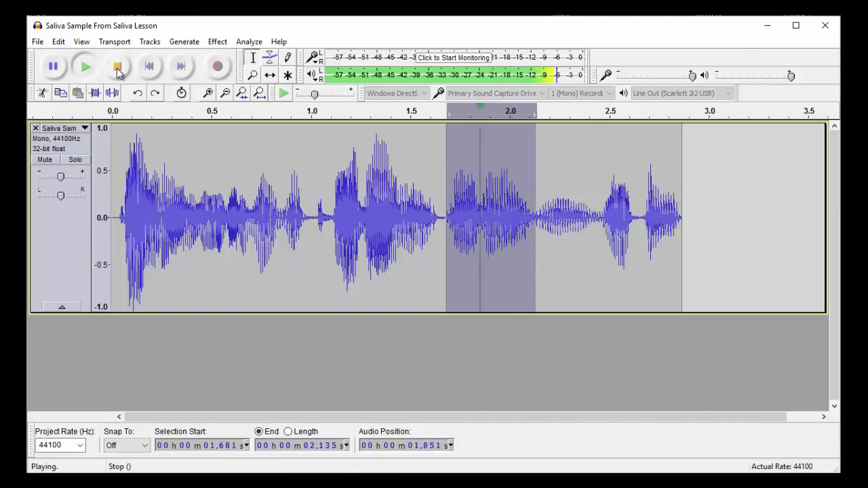
click(119, 68)
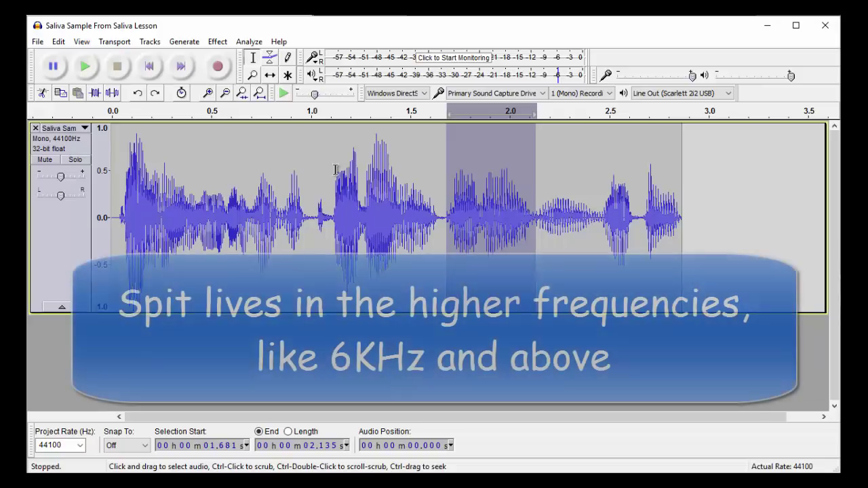
Select the second half of that passage, from about 1.86 s to 2.13 s, and play it
click(243, 95)
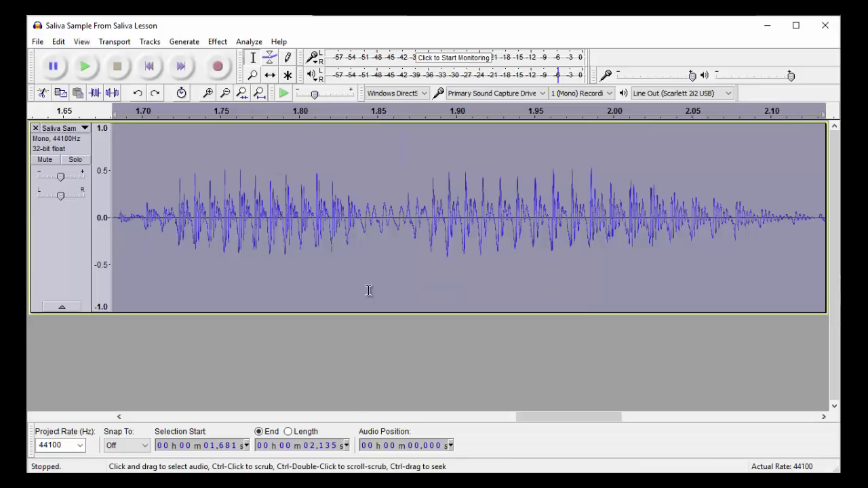
click(368, 339)
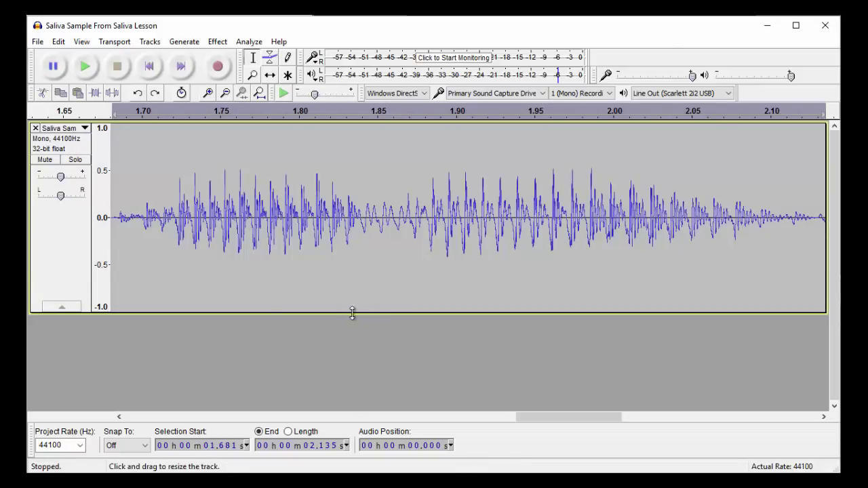
key(space)
drag(393, 252, 820, 253)
key(space)
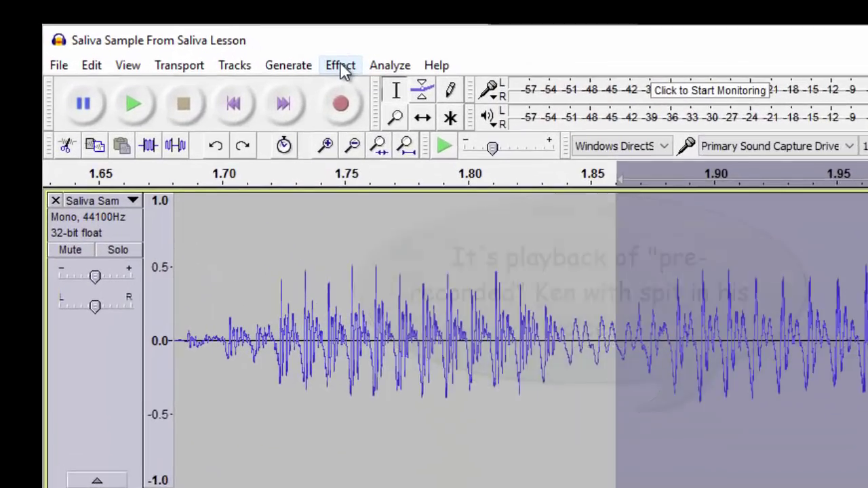
Start an Equalization effect on the selection, lowering the 5 kHz band and setting the 6.3 kHz band to -15 dB
click(217, 42)
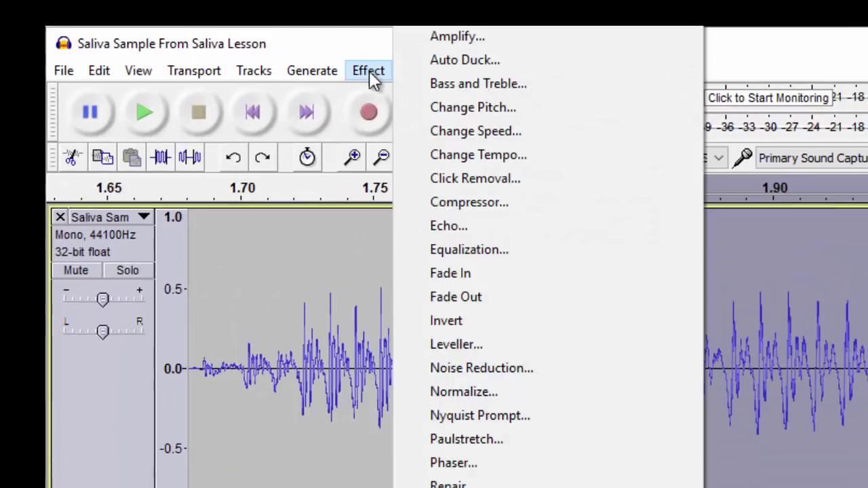
click(458, 250)
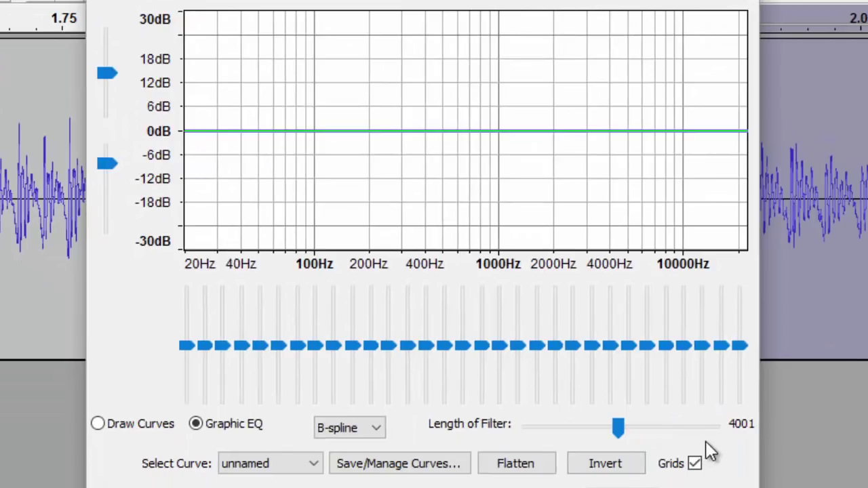
mouse_move(688, 432)
mouse_move(631, 350)
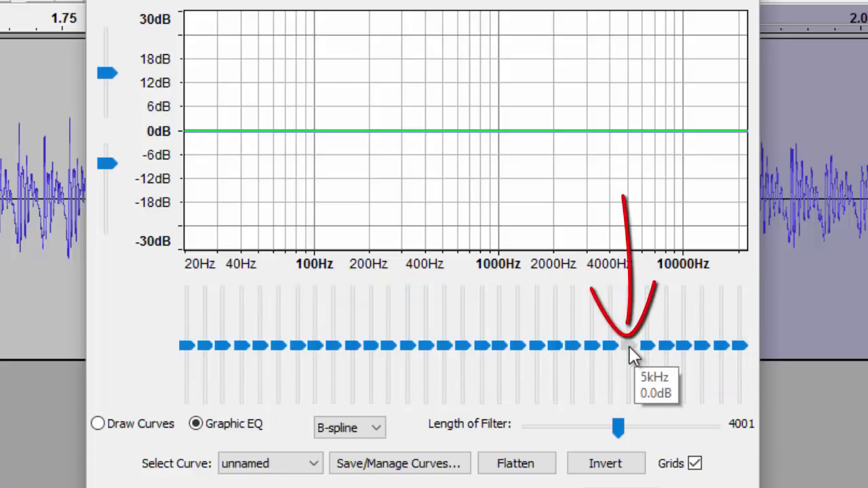
drag(629, 346, 628, 377)
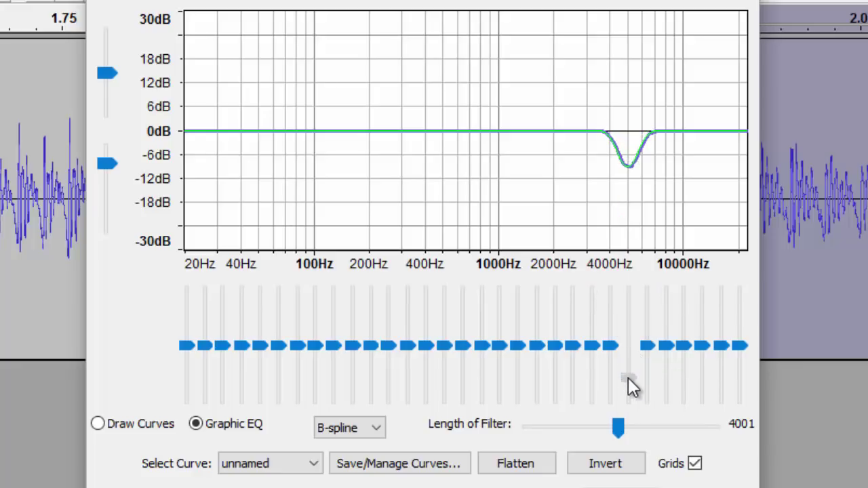
mouse_move(653, 356)
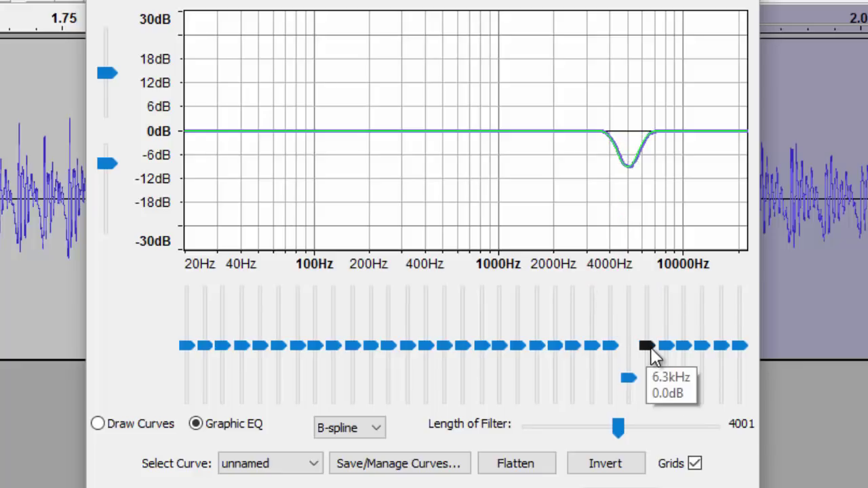
drag(651, 354, 652, 387)
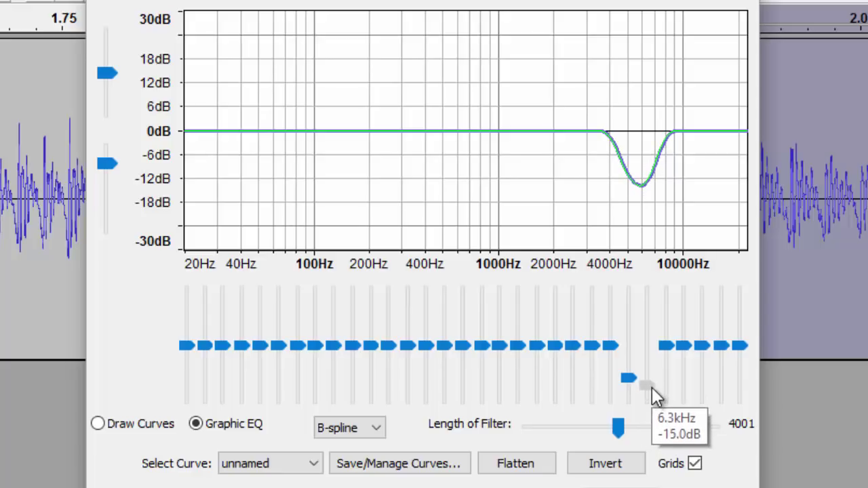
Lower the next three equalizer bands, up to 12.5 kHz, to their minimum and apply the equalization
drag(670, 353, 688, 402)
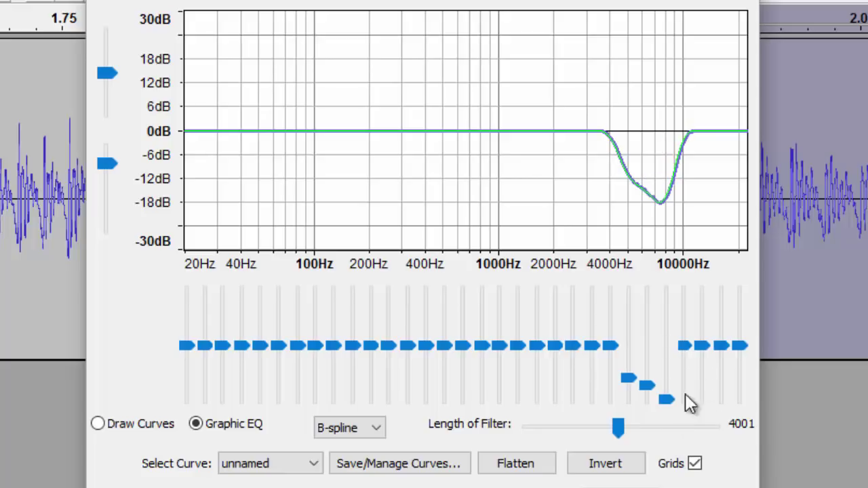
drag(686, 352, 687, 434)
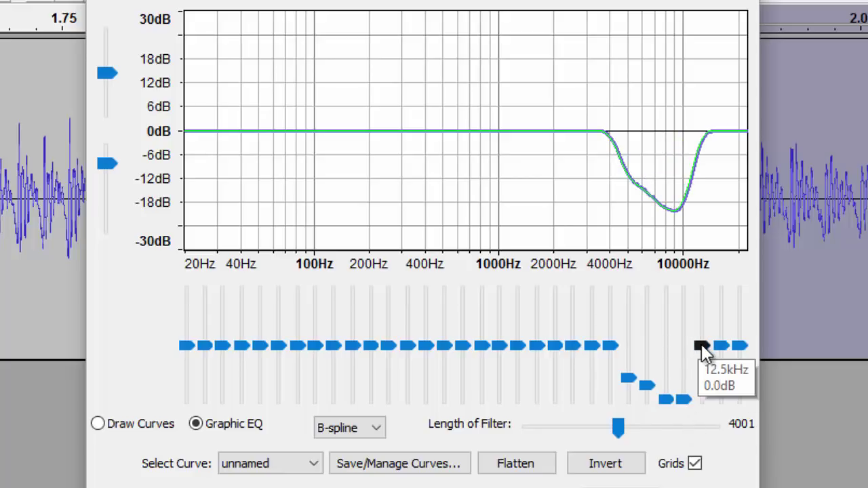
drag(701, 346, 706, 438)
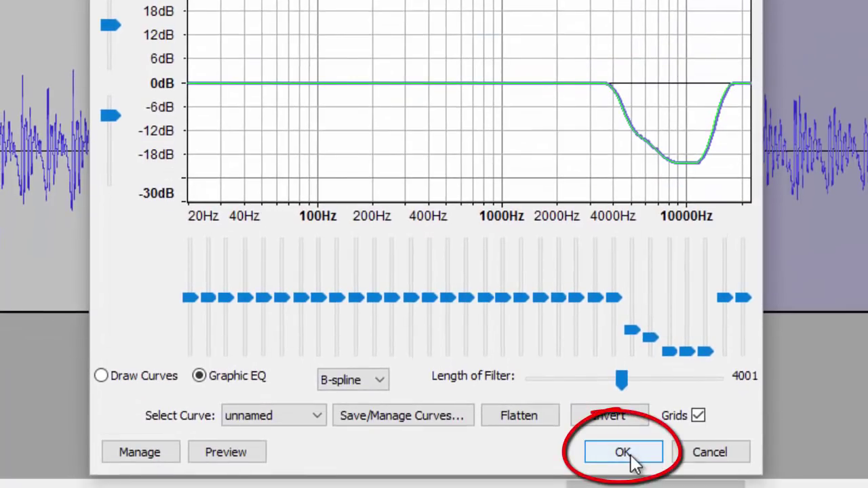
click(629, 455)
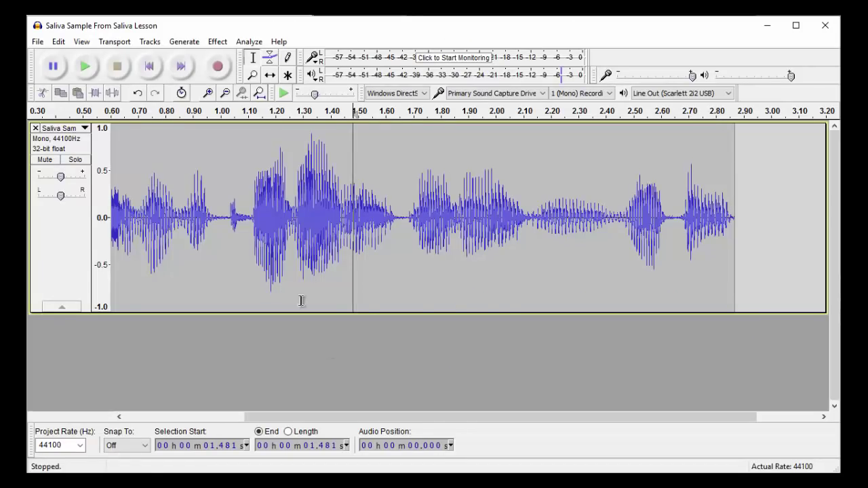
Select the audio from about 1.668 s to 2.462 s and play it to check the equalized passage
click(283, 93)
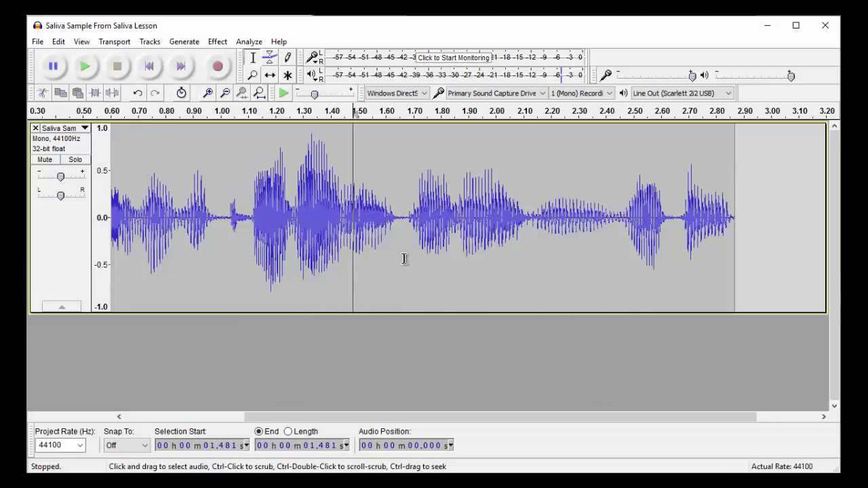
drag(404, 246, 622, 272)
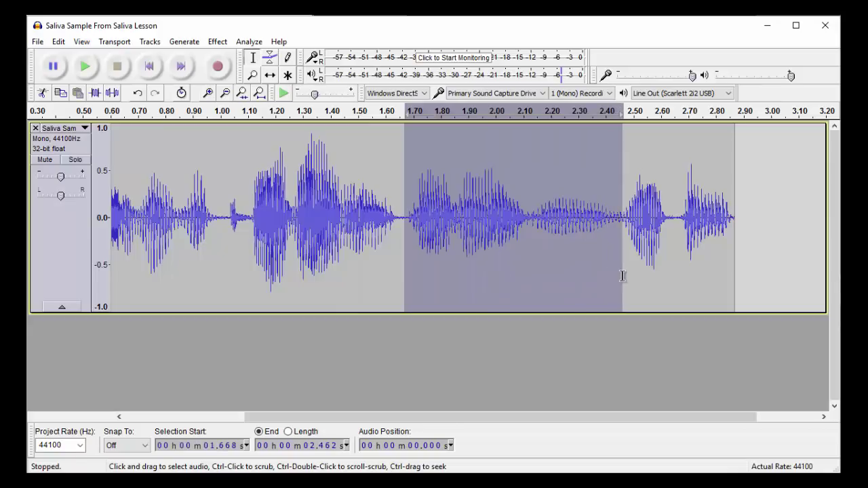
key(space)
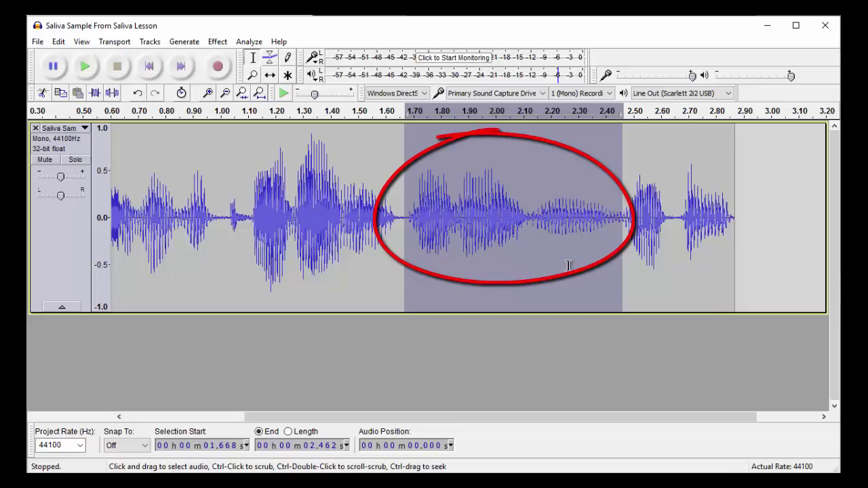
Undo the equalization and play the original audio from about 1.640 s
click(247, 110)
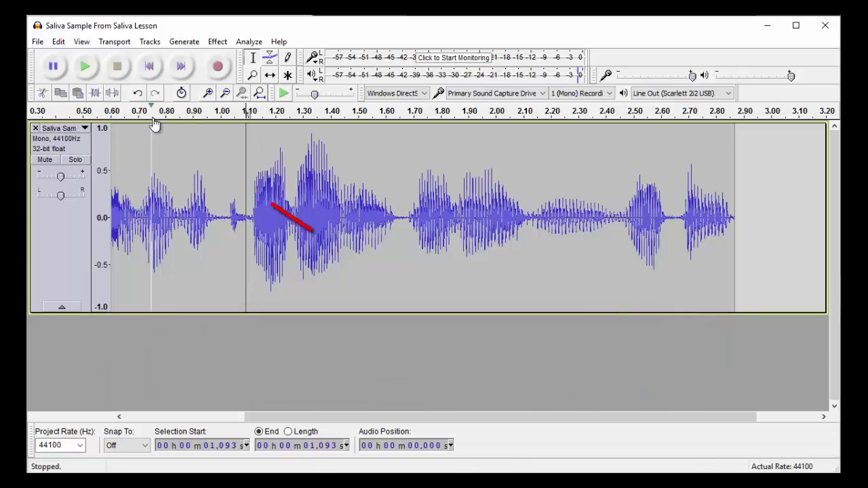
click(139, 95)
click(398, 250)
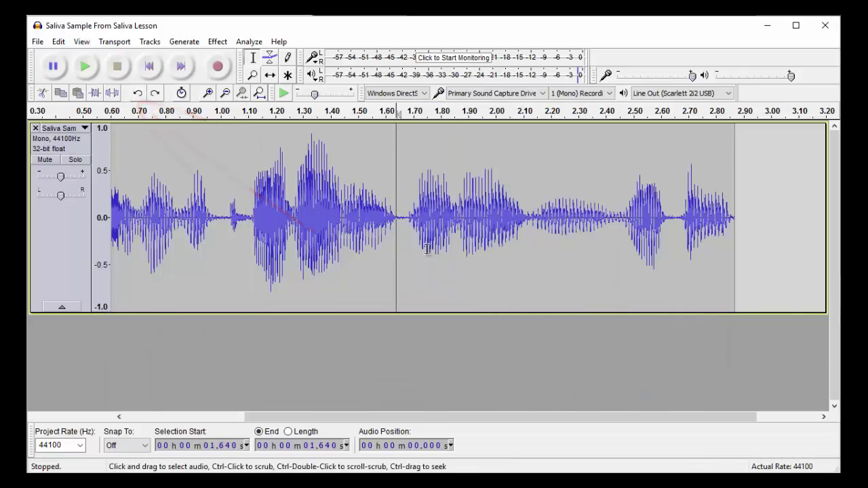
key(space)
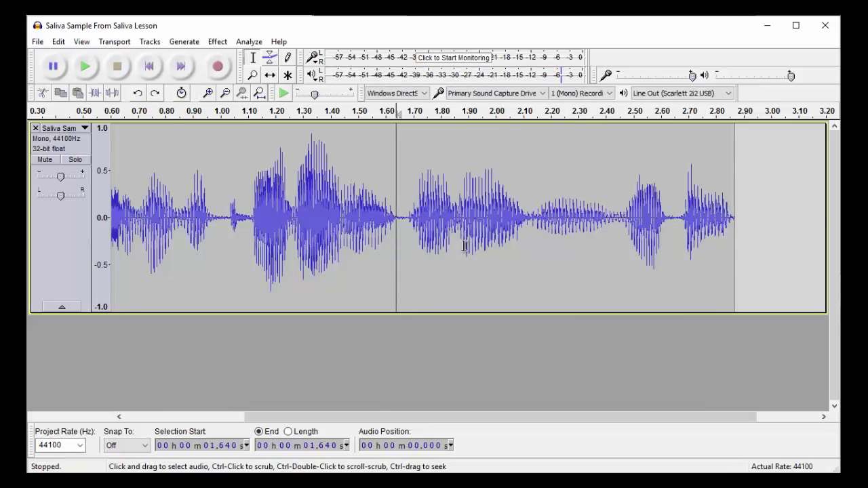
Select the quieter word "in" from about 2.131 s to 2.461 s and play it to check for saliva noise
drag(401, 240, 468, 239)
scroll(529, 278, up, 2)
click(499, 281)
drag(500, 265, 780, 297)
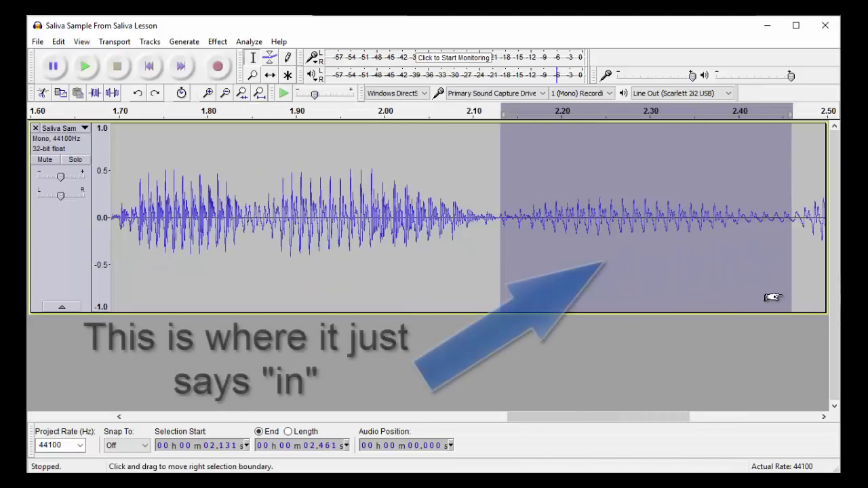
key(space)
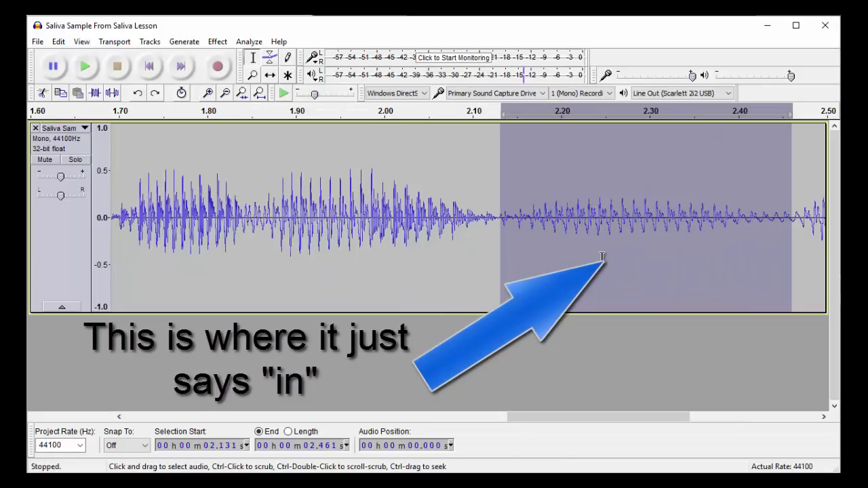
Play the track from the silence at about 1.661 s, just before the affected word
click(494, 251)
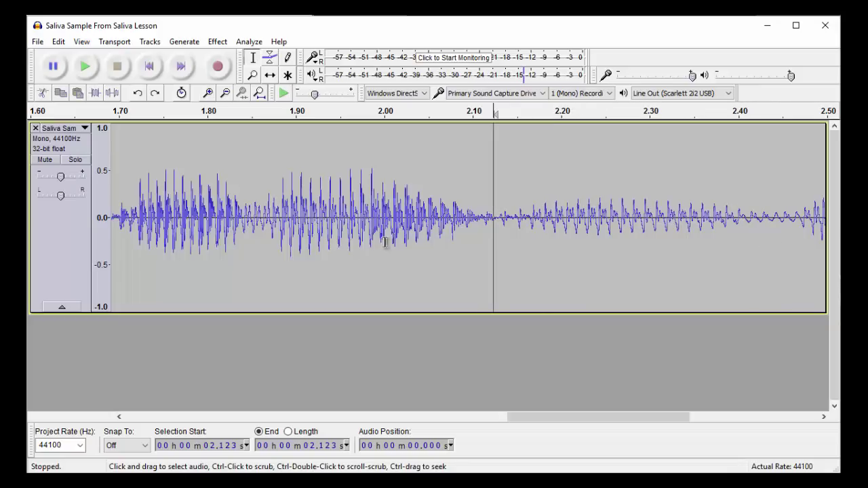
click(120, 233)
scroll(120, 233, left, 3)
click(337, 242)
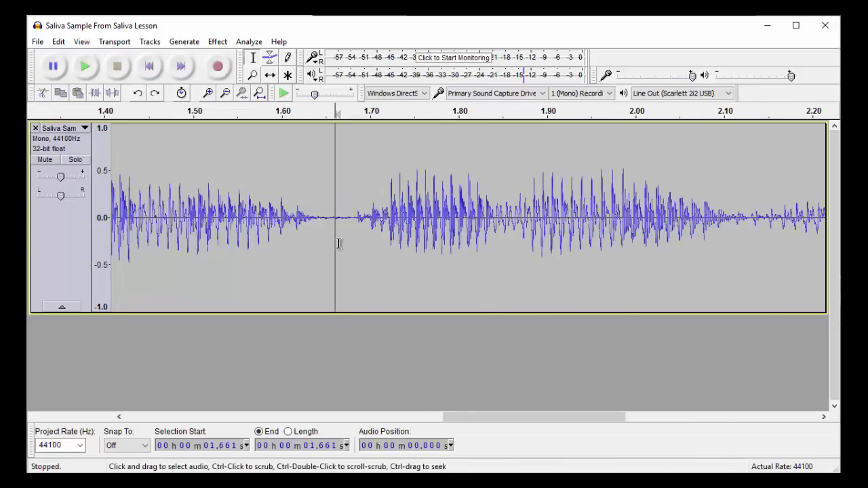
key(space)
key(ctrl+3)
key(ctrl+3)
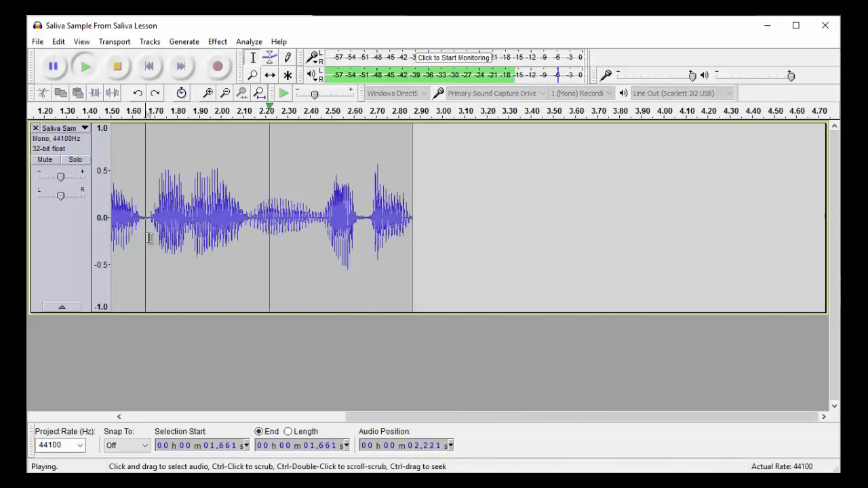
Select the word's first syllable from about 1.670 s to 1.863 s and play it
drag(148, 237, 190, 252)
key(space)
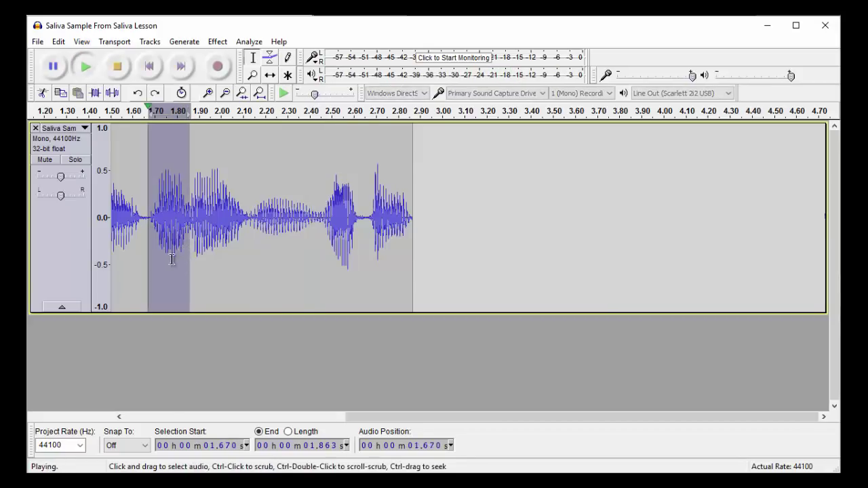
click(154, 252)
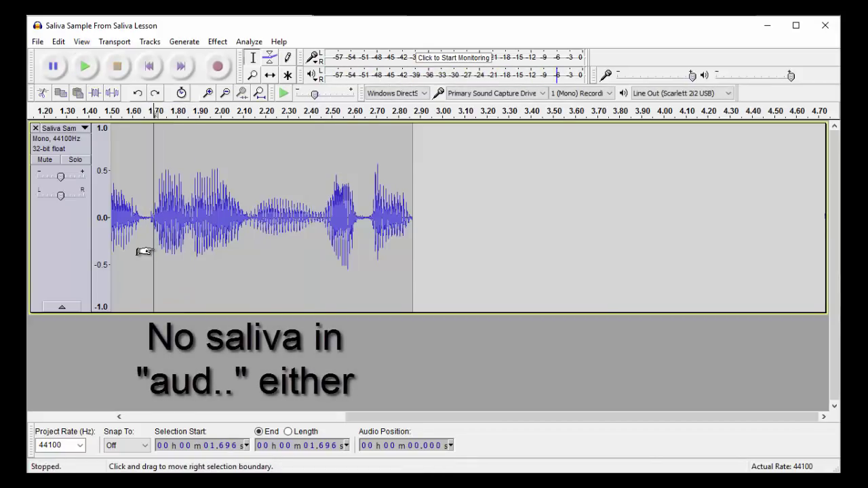
Play from about 1.672 s, then audition a tighter selection of the first syllable, from about 1.681 s to 1.851 s
ctrl+scroll(142, 249, up, 2)
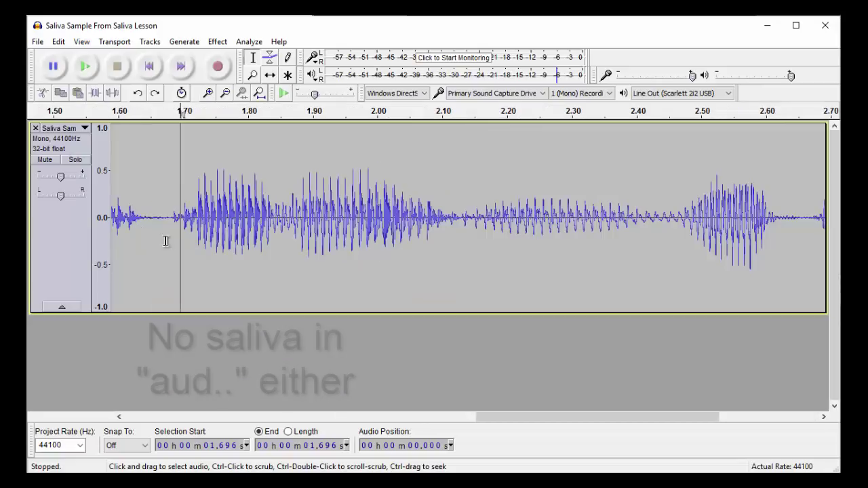
click(165, 239)
key(space)
key(space)
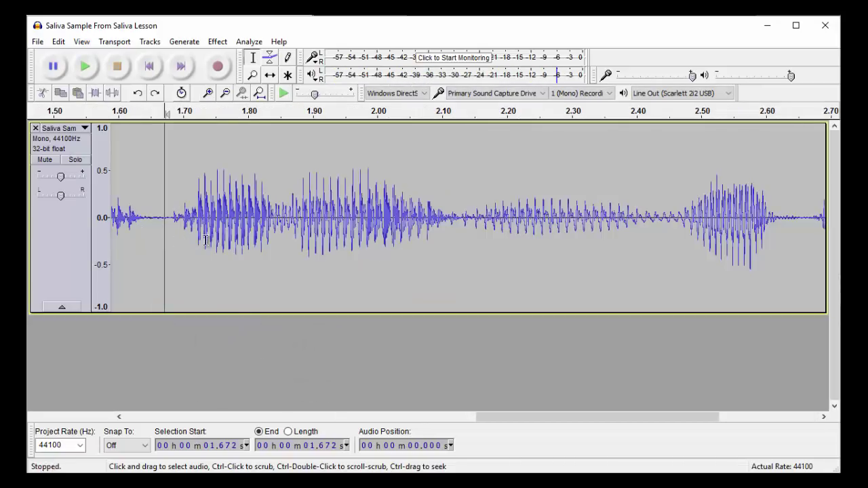
drag(171, 241, 280, 247)
key(space)
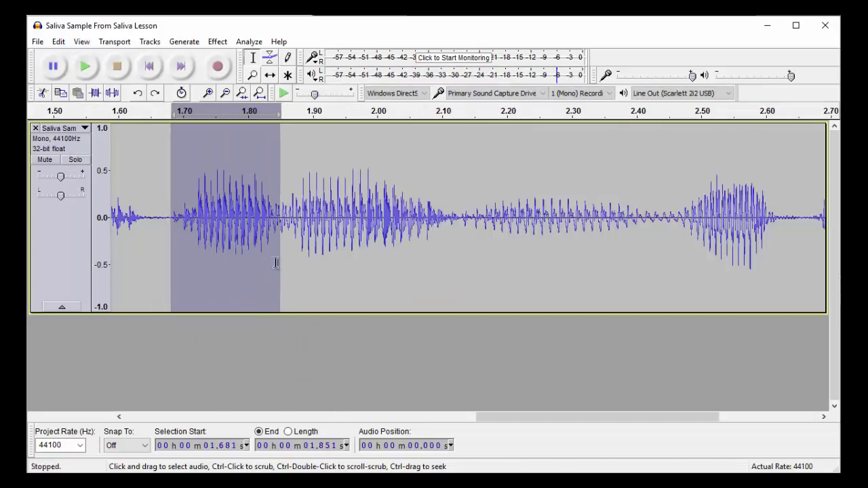
click(271, 242)
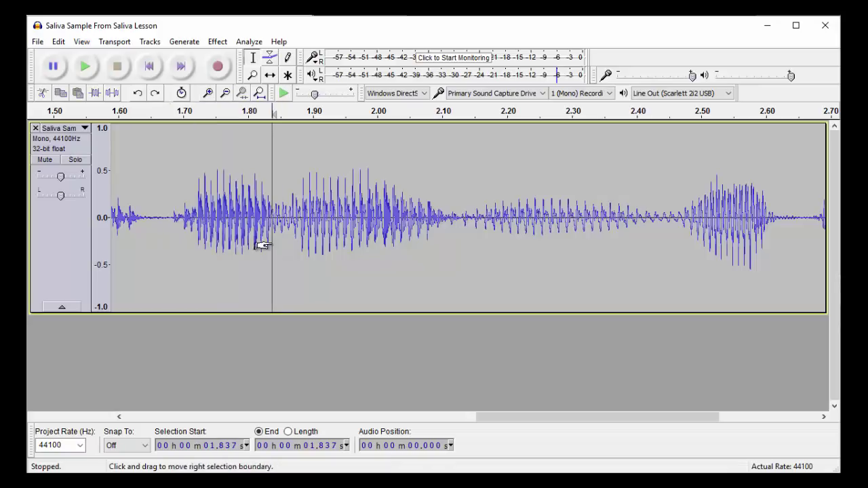
Select the rest of the word from about 1.845 s to 2.180 s and play it
drag(277, 241, 492, 285)
key(space)
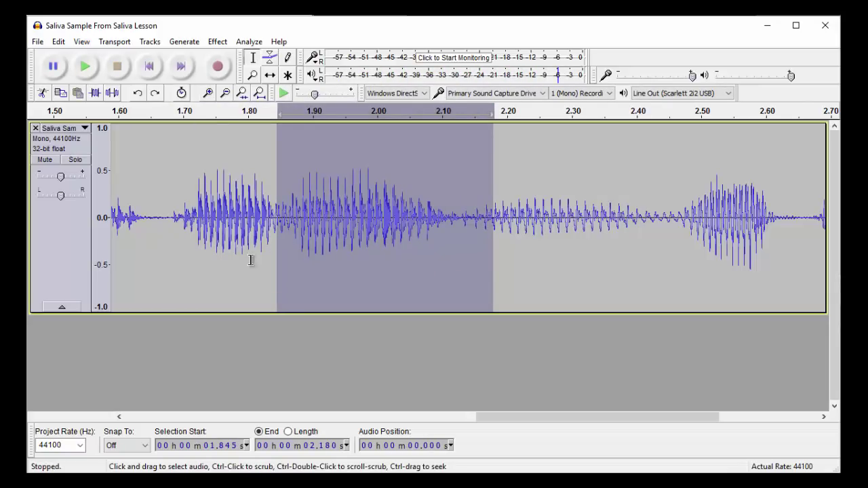
key(space)
Narrow the selection to about 1.853 s to 2.015 s and play it to locate the saliva noise
click(279, 262)
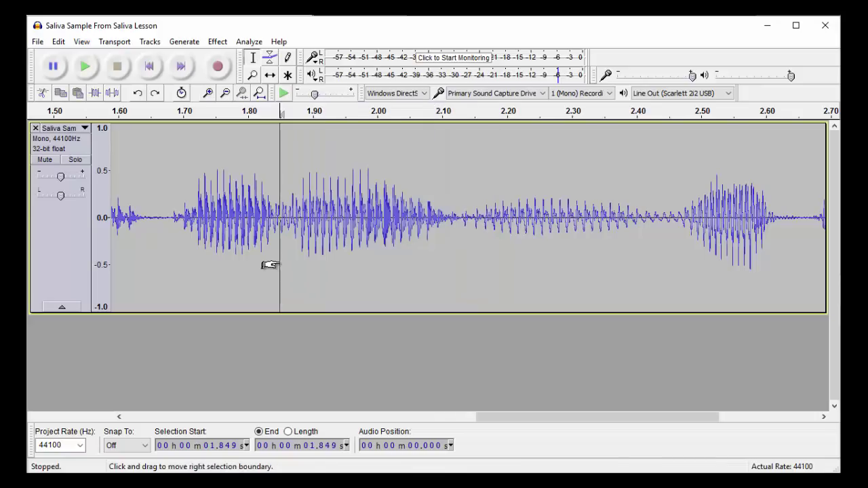
drag(283, 261, 387, 273)
key(space)
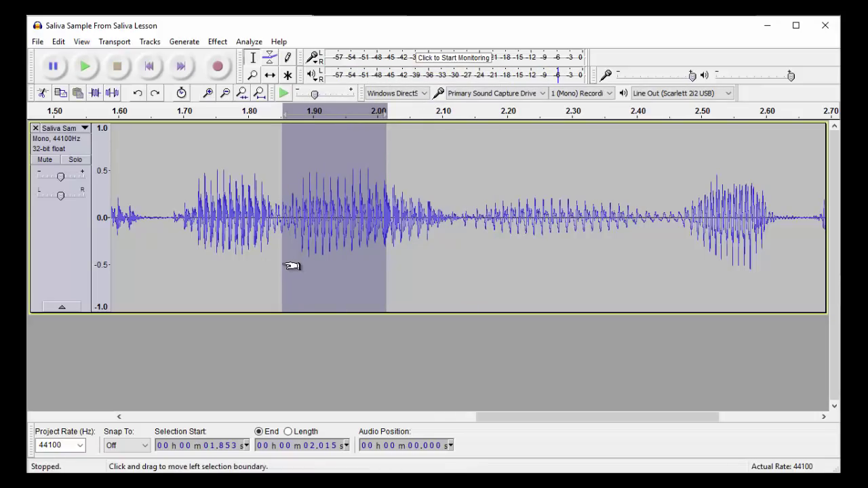
Select the noisy passage from about 1.845 s to 1.966 s and play it
drag(276, 256, 355, 274)
key(space)
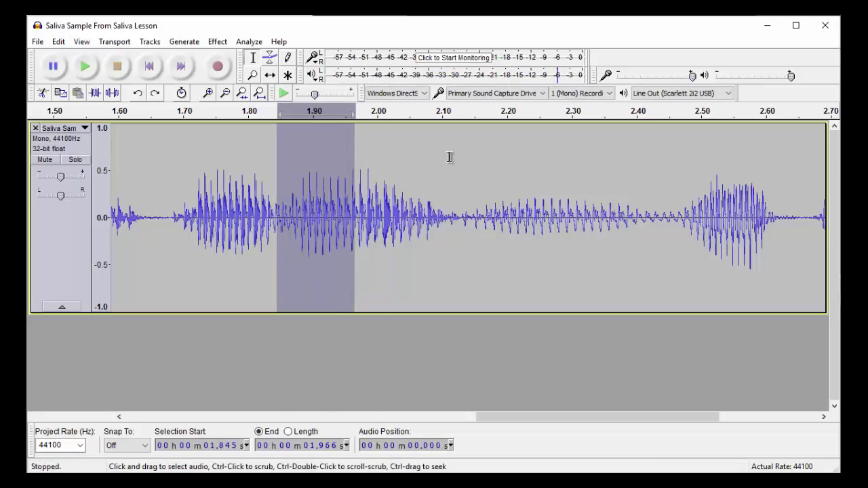
In the Equalization effect's graphic EQ, lower the 5 kHz band, set 6.3 kHz to -15 dB, and drop the next three higher bands to their minimum
click(217, 42)
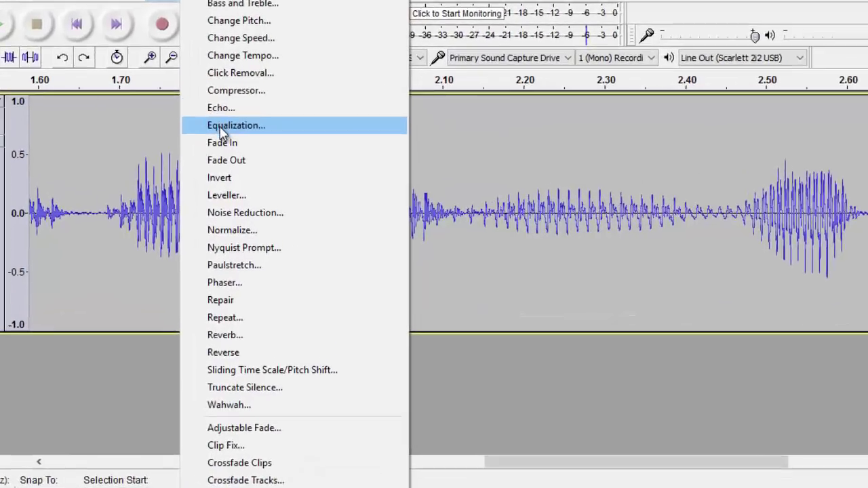
click(276, 147)
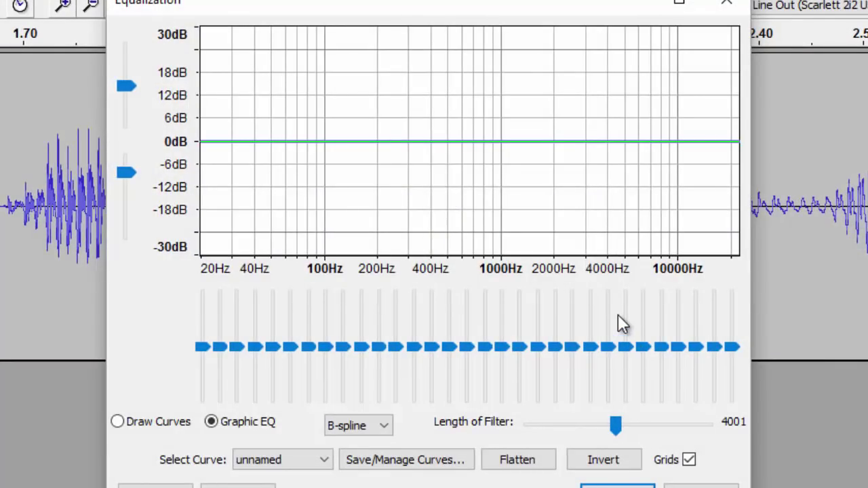
mouse_move(617, 315)
mouse_move(626, 353)
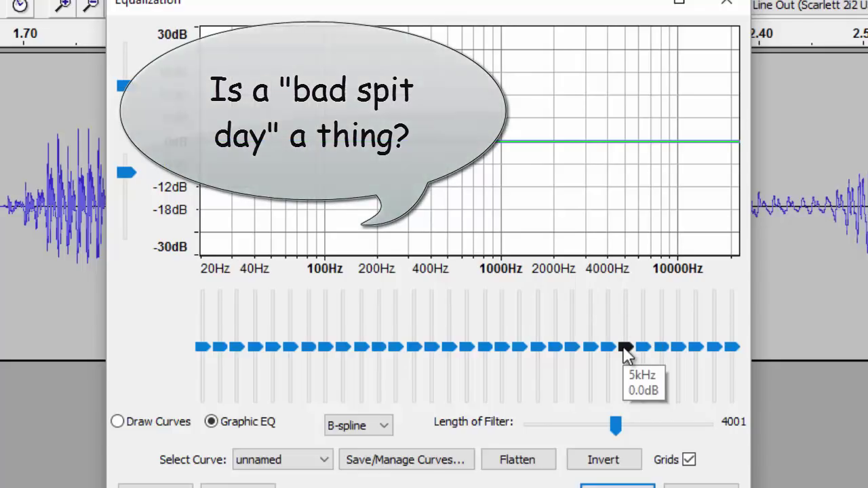
drag(623, 347, 623, 366)
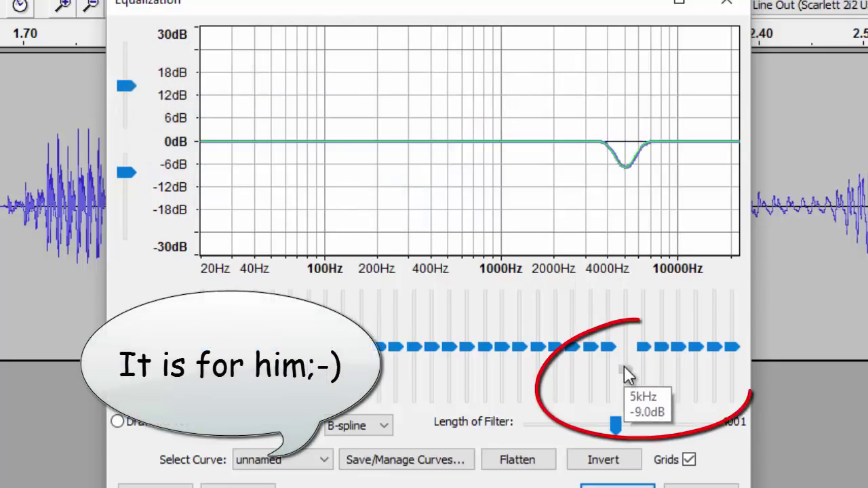
mouse_move(645, 348)
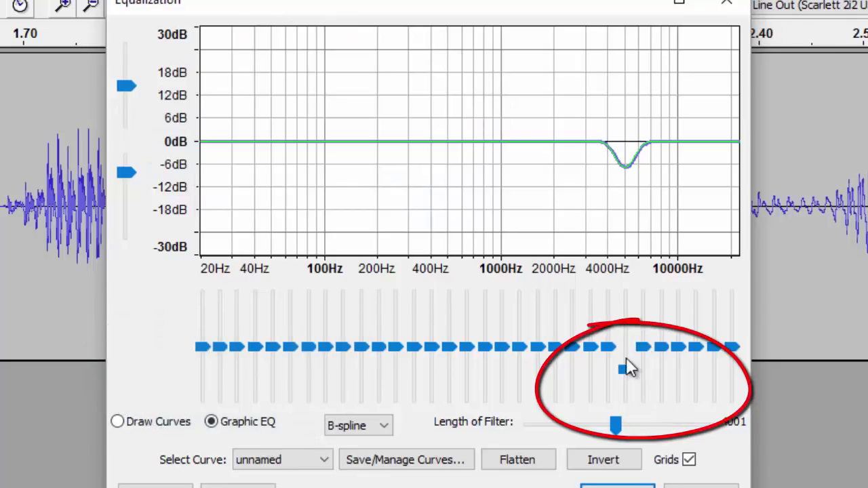
mouse_move(625, 371)
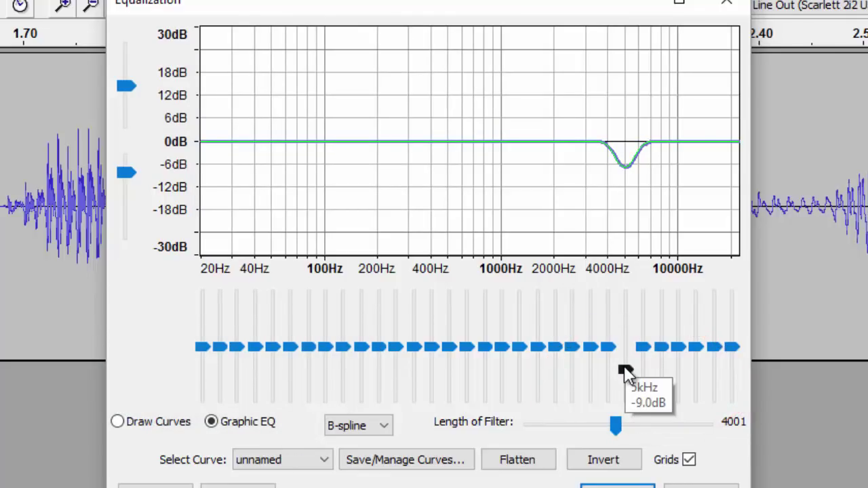
drag(624, 372, 648, 385)
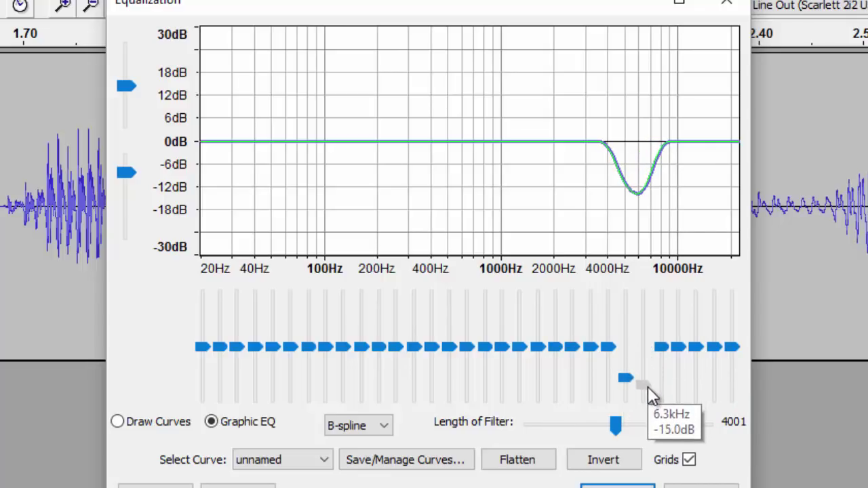
drag(663, 347, 659, 415)
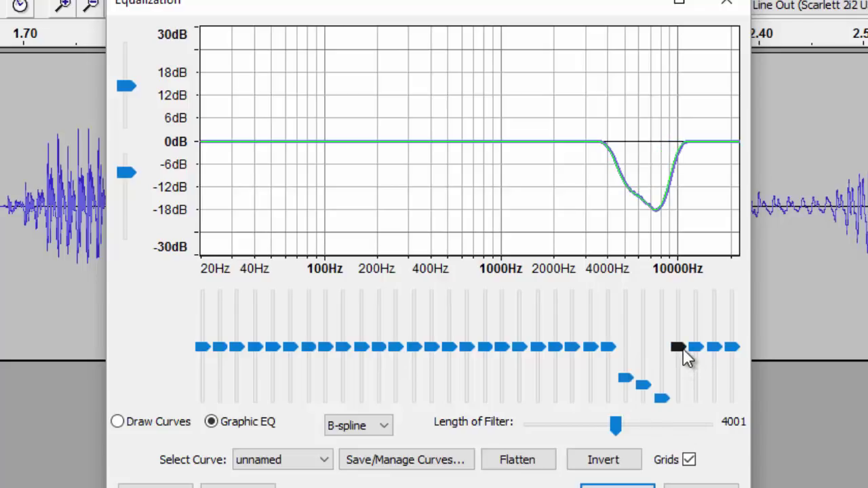
drag(679, 348, 676, 402)
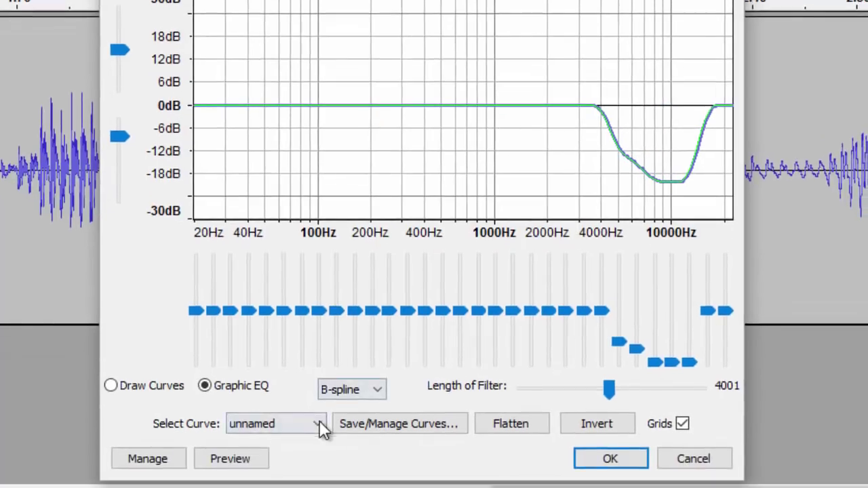
Save the unnamed EQ curve as "Saliva Click" and close Equalization without applying it
click(415, 419)
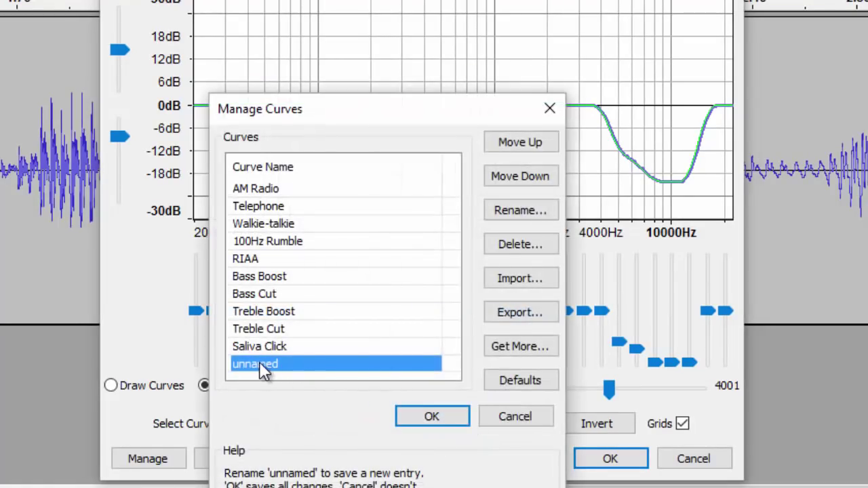
click(516, 213)
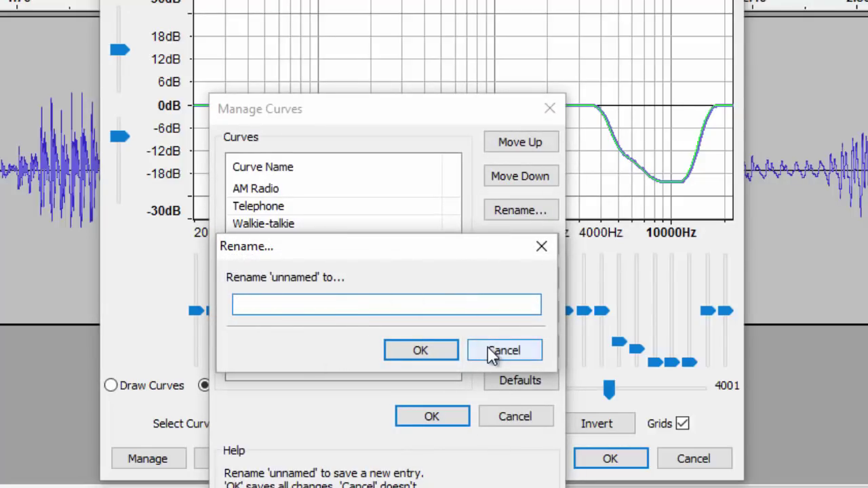
text(Saliva Cl)
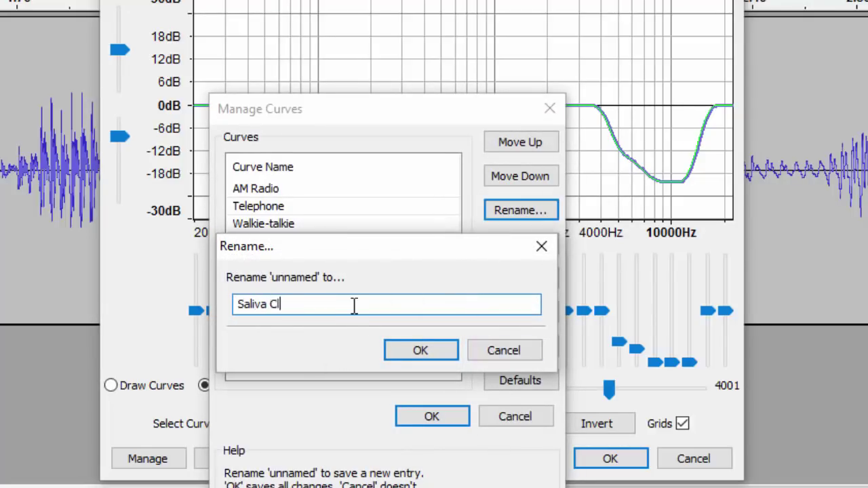
click(399, 356)
click(430, 415)
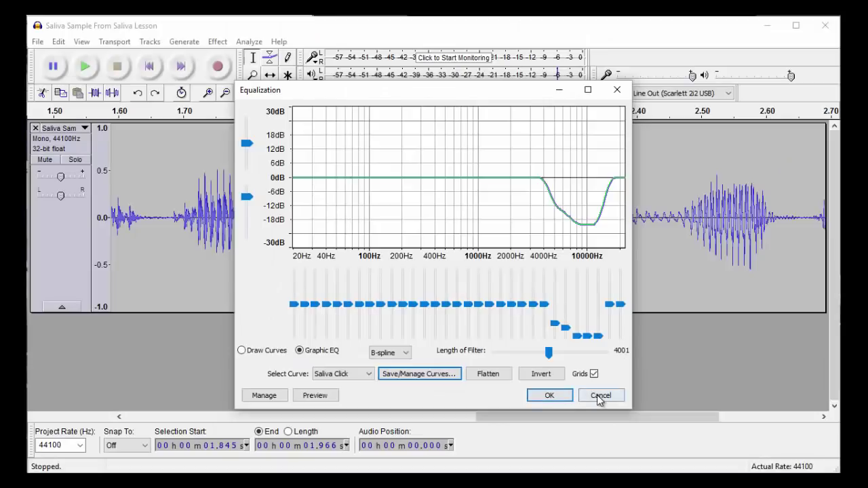
click(693, 458)
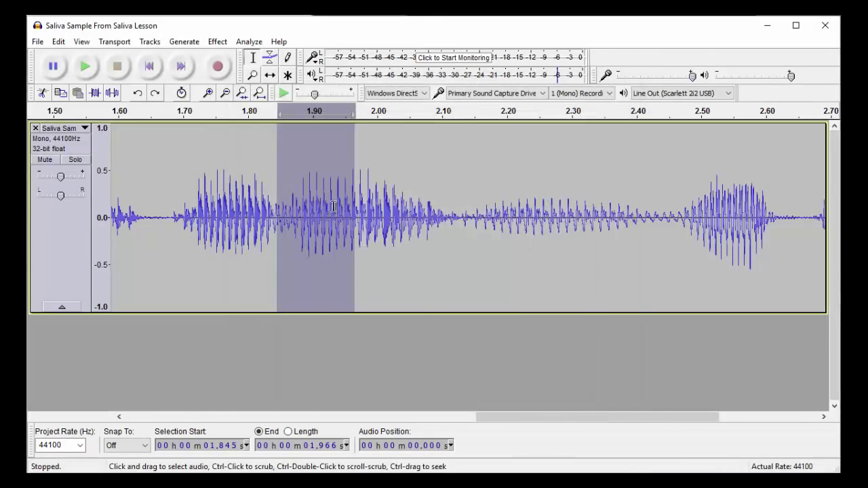
Apply Equalization with the saved "Saliva Click" curve to the selected passage
click(221, 41)
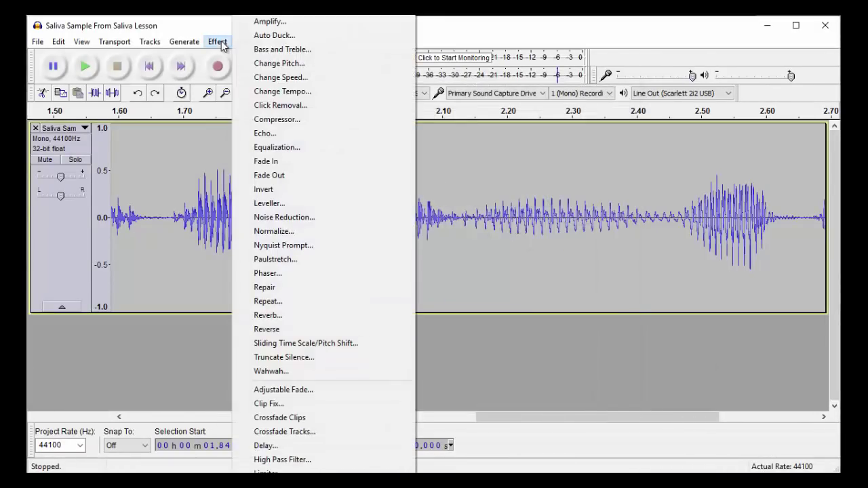
click(267, 146)
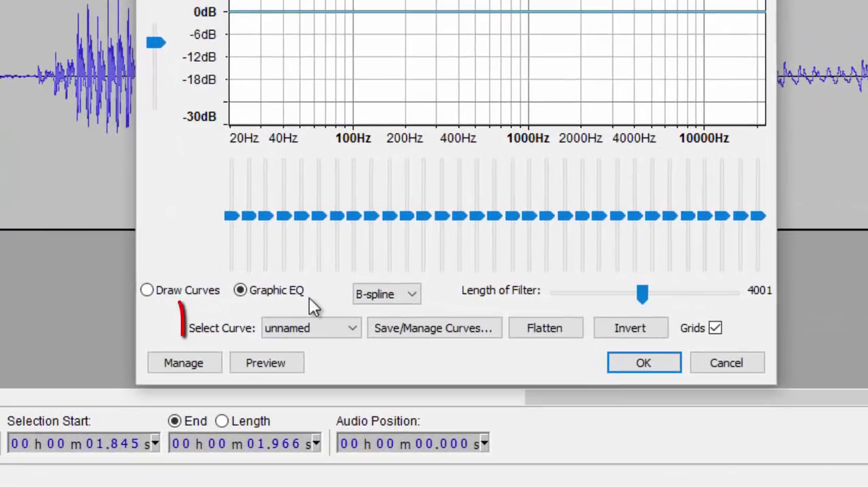
click(292, 327)
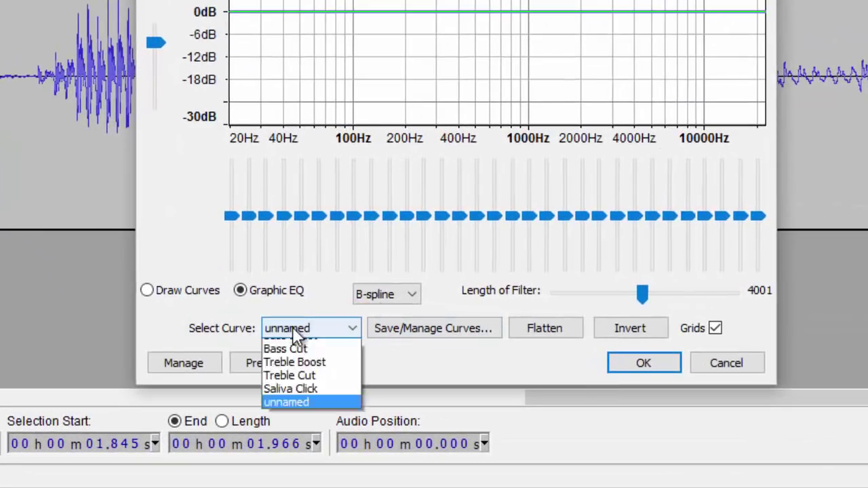
click(313, 468)
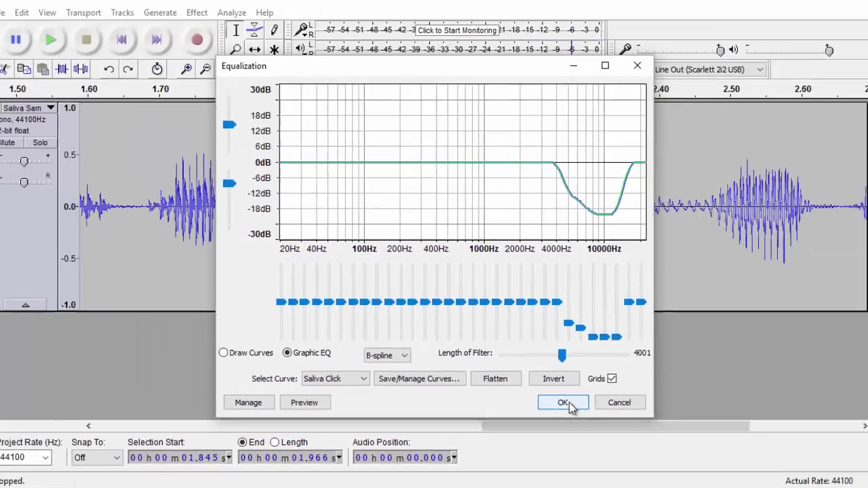
click(563, 402)
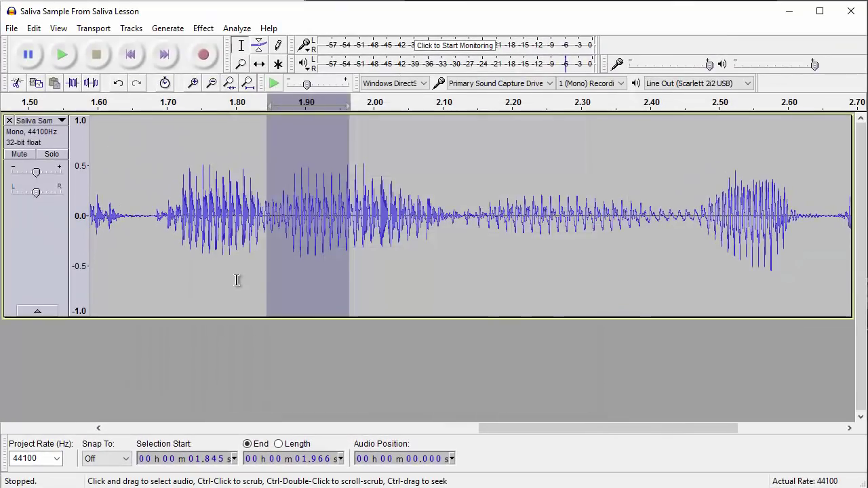
Play the word from about 1.695 s, then select the equalized passage and play it to check the noise reduction
click(158, 249)
key(space)
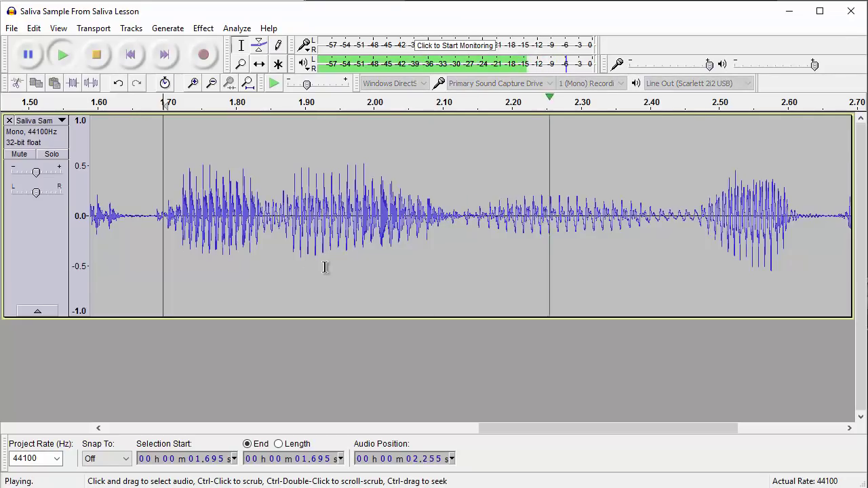
key(space)
drag(270, 254, 364, 273)
key(space)
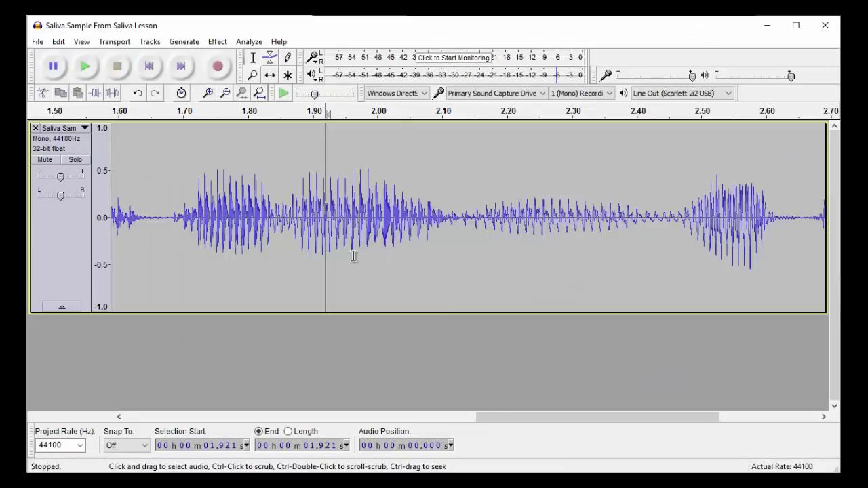
Select the following passage from about 1.963 s to 2.125 s, play it, and repeat the last equalization on it
drag(354, 252, 458, 263)
key(space)
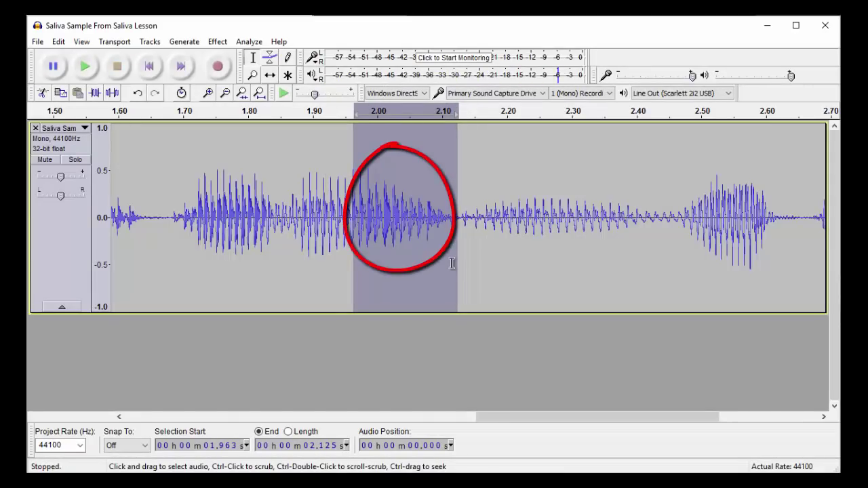
key(ctrl+r)
key(space)
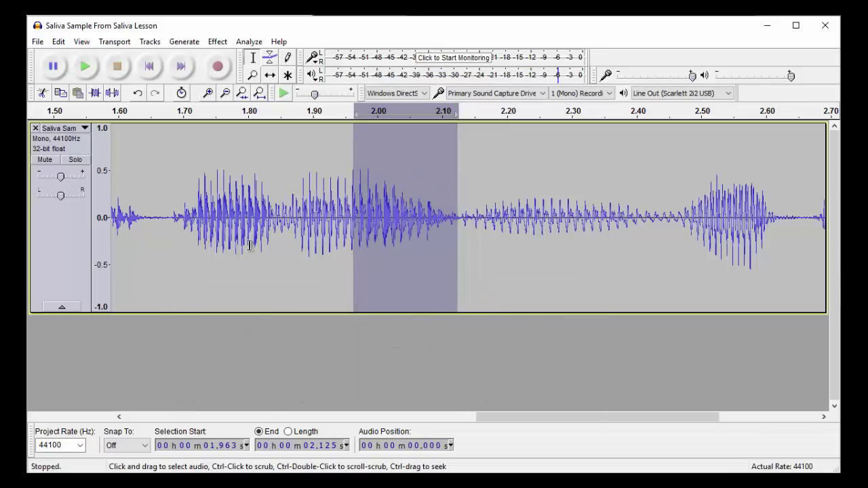
Select further parts of the waveform, including about 2.502 s to 2.615 s, and undo the last effect
drag(471, 242, 577, 245)
drag(702, 270, 775, 270)
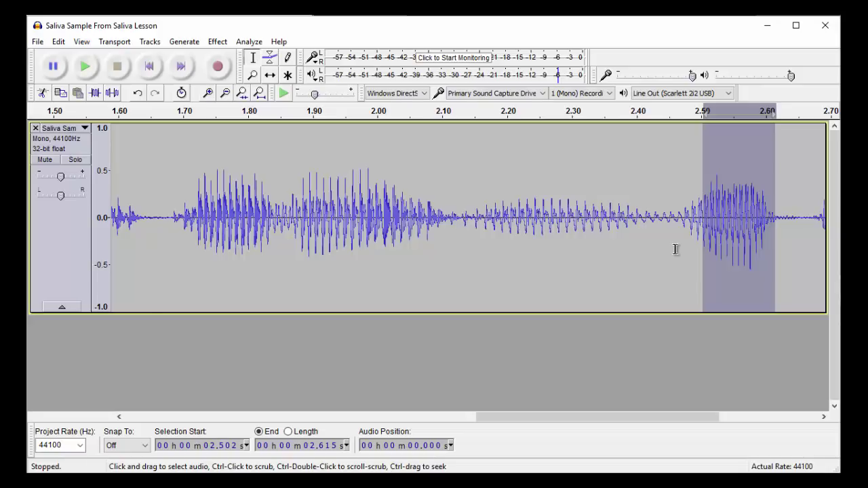
key(ctrl+z)
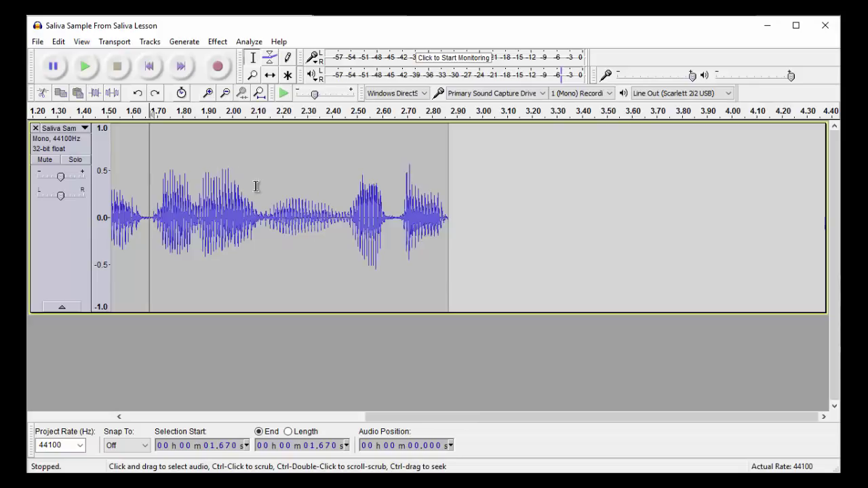
Select about 1.849 s to 1.969 s, play it, and apply Equalization with the "Saliva Click" curve
drag(194, 237, 223, 262)
key(space)
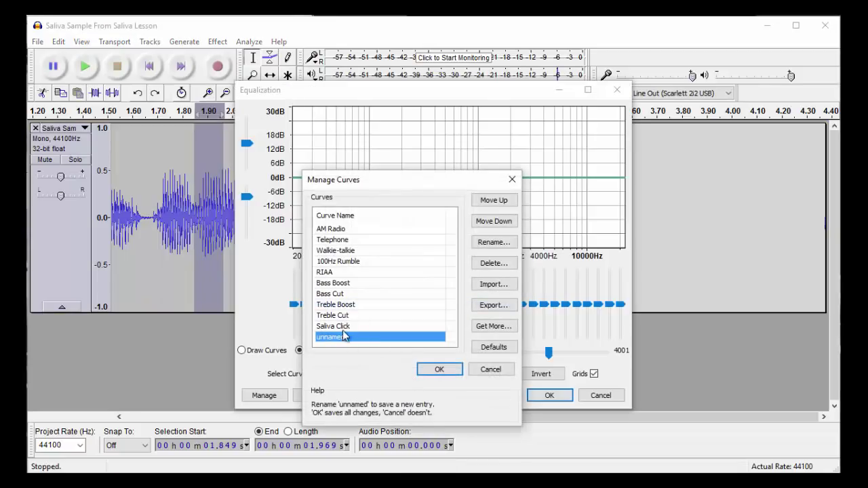
click(345, 326)
click(441, 371)
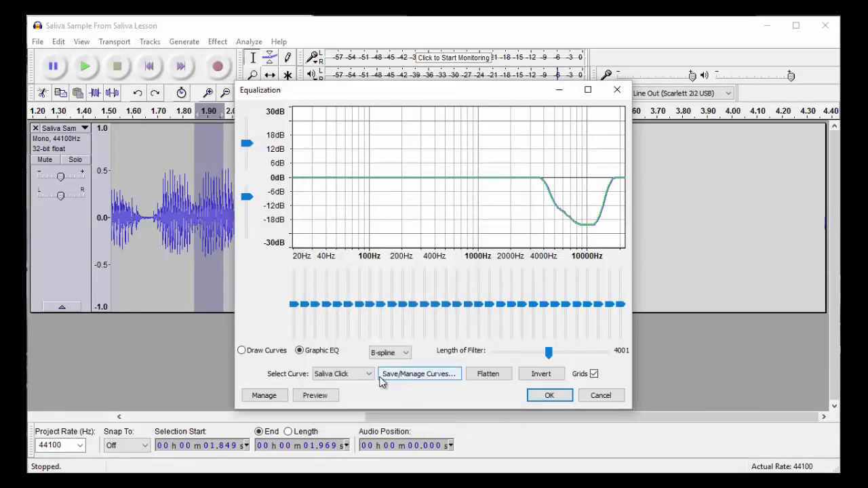
click(564, 399)
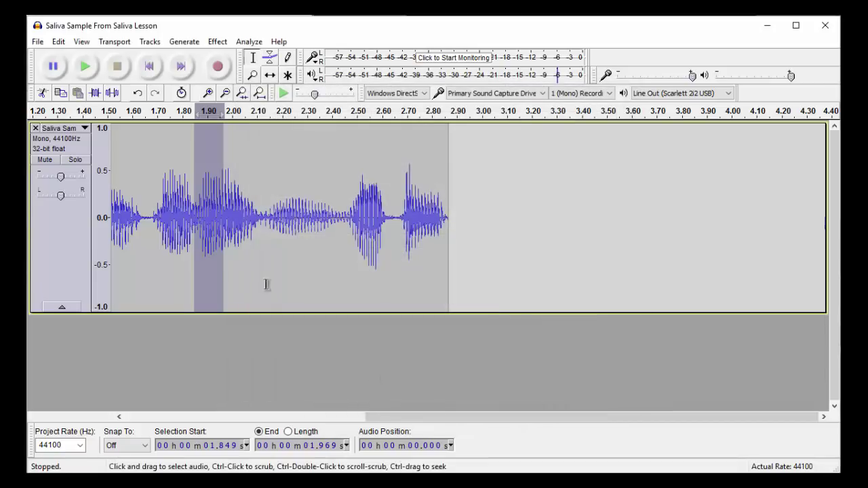
Repeat the last equalization on the passage from about 1.956 s to 2.073 s and play from about 1.801 s
drag(221, 254, 249, 267)
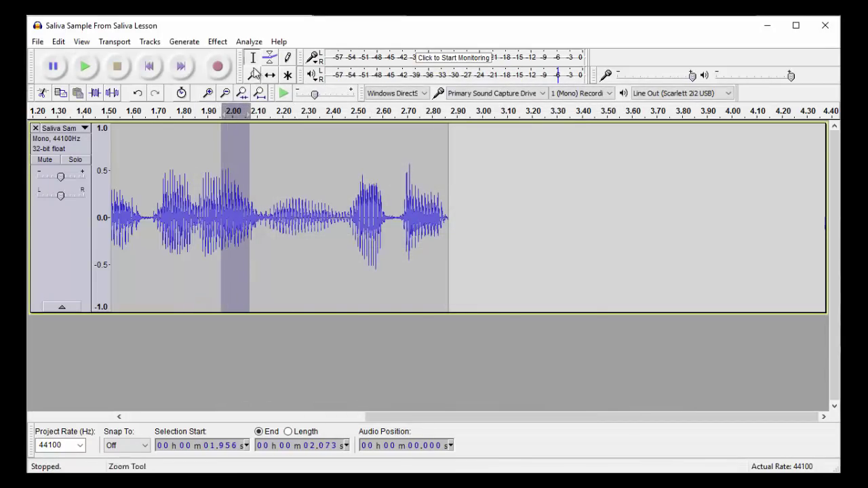
key(ctrl+r)
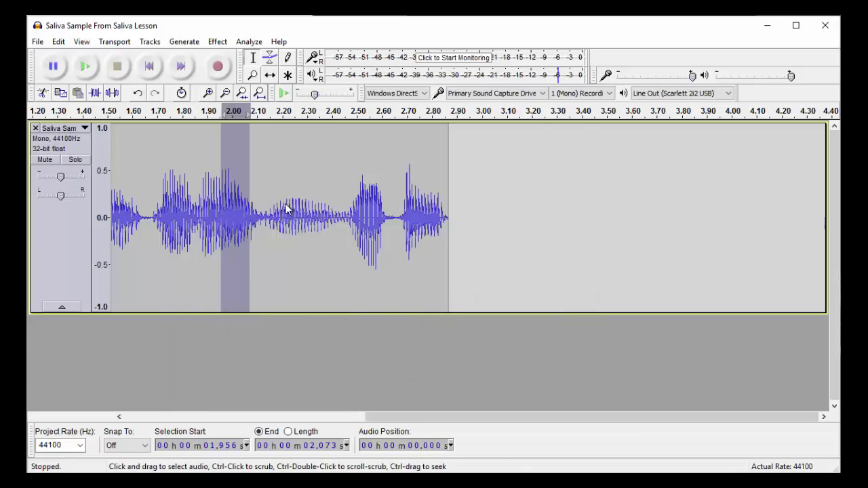
click(181, 245)
key(space)
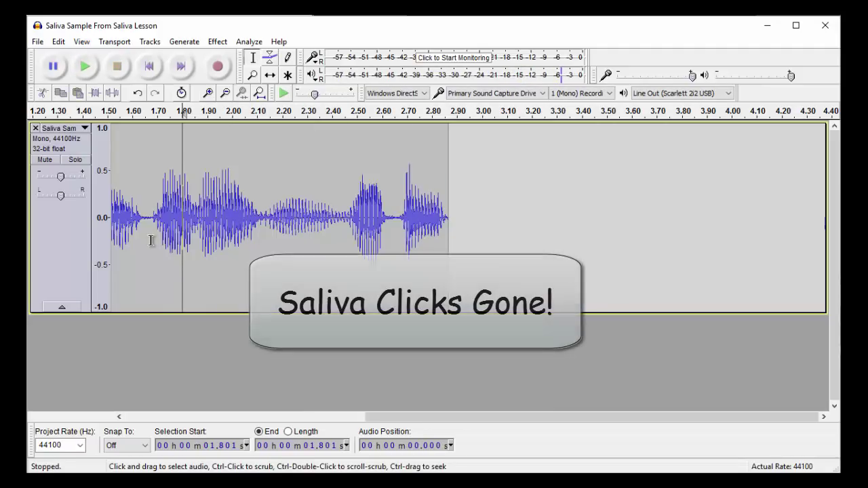
Play the treated word from about 1.650 s and again from about 1.678 s to check the result
click(143, 242)
key(space)
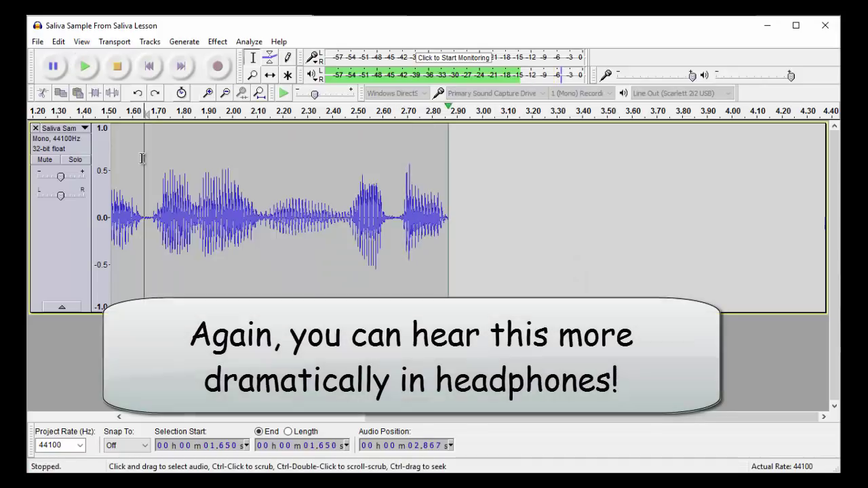
click(153, 272)
key(space)
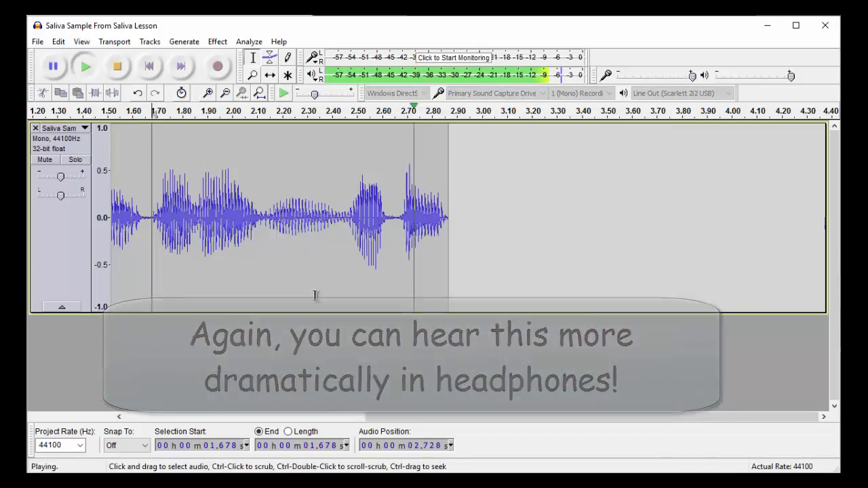